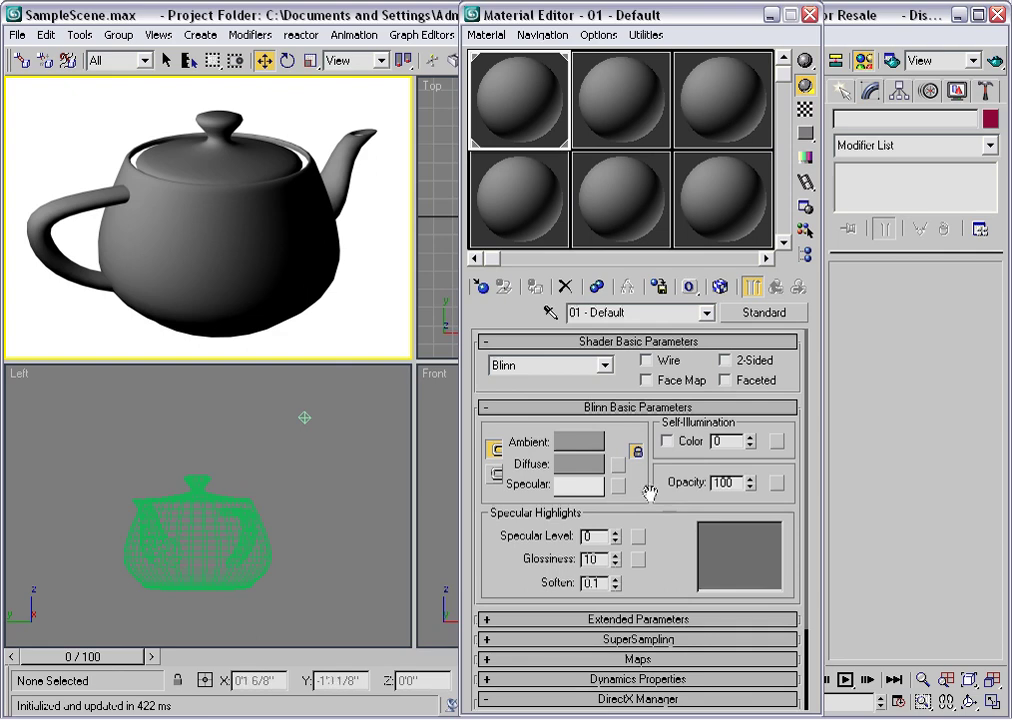
- Assign a Falloff map to the material's diffuse color, with falloff type Towards / Away and direction Camera X-Axis
{"action": "left_click", "coordinate": [619, 466]}
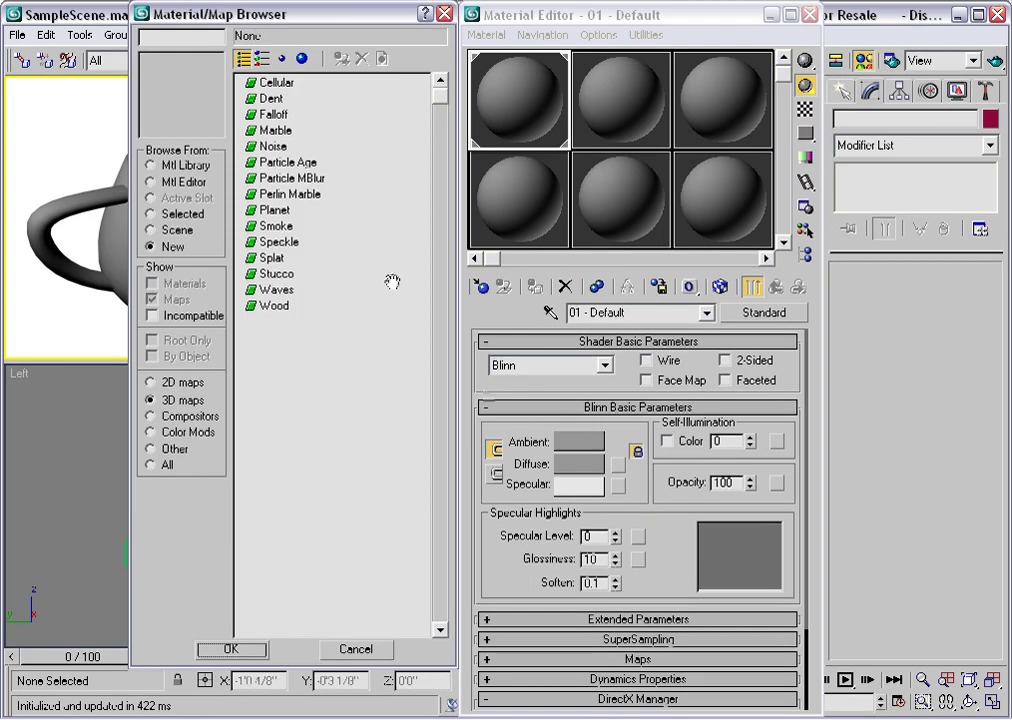
{"action": "double_click", "coordinate": [268, 118]}
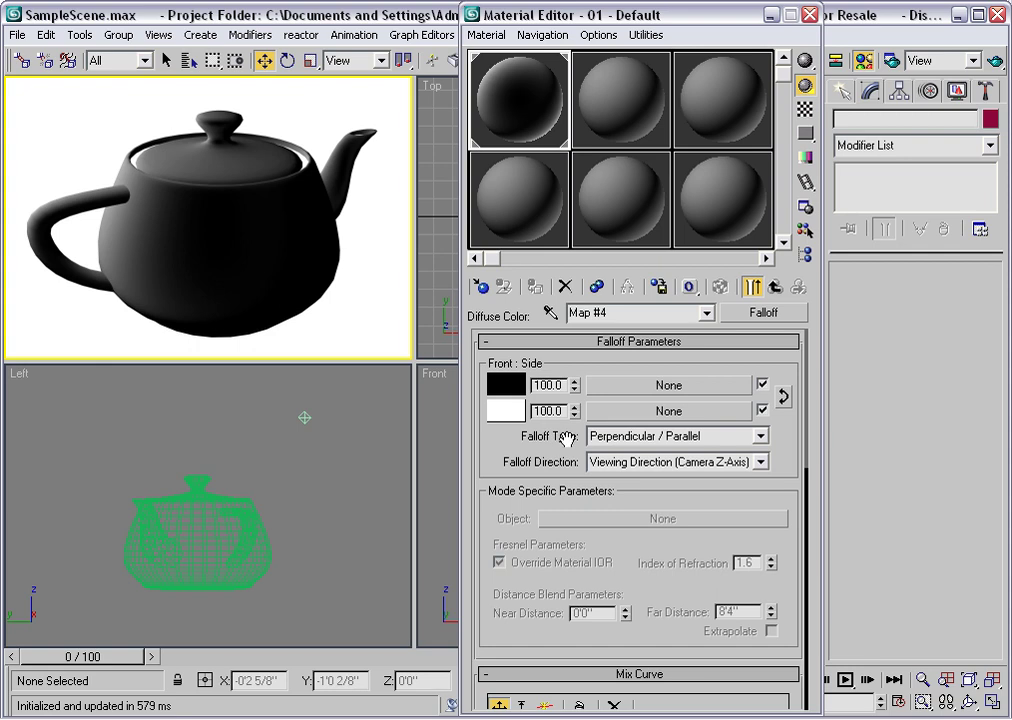
{"action": "left_click", "coordinate": [761, 437]}
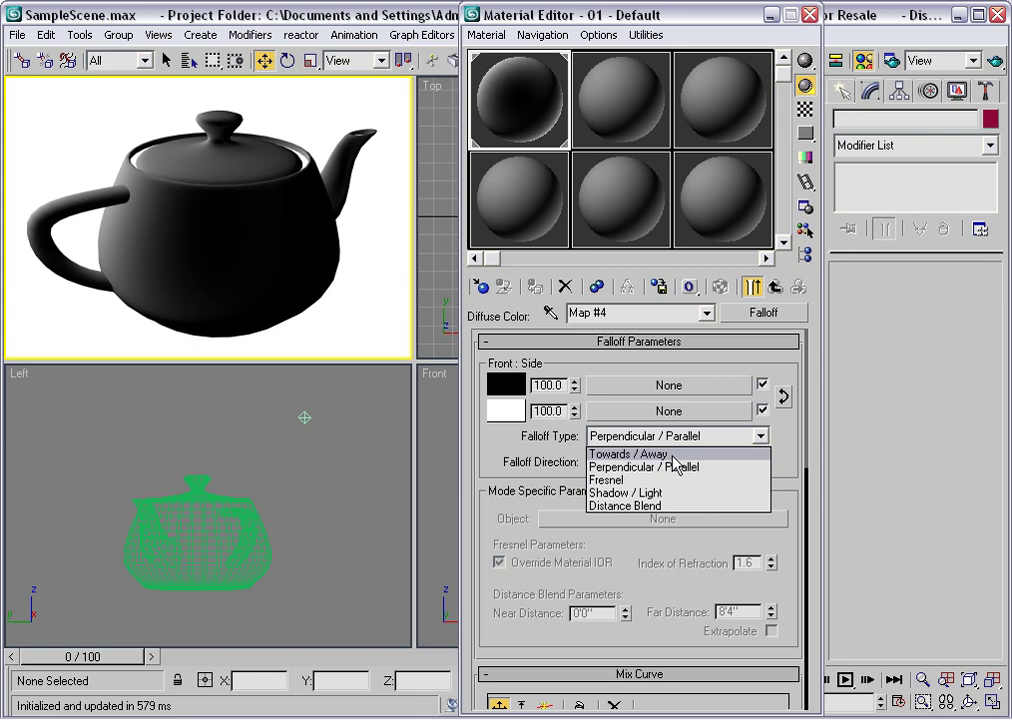
{"action": "left_click", "coordinate": [675, 455]}
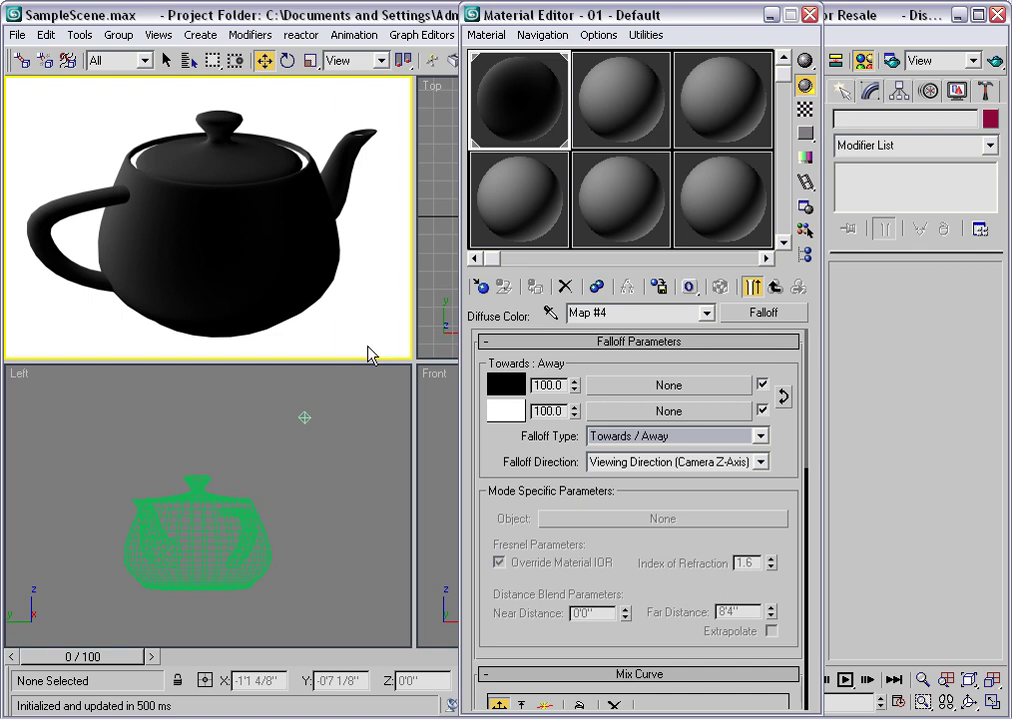
{"action": "left_click", "coordinate": [760, 462]}
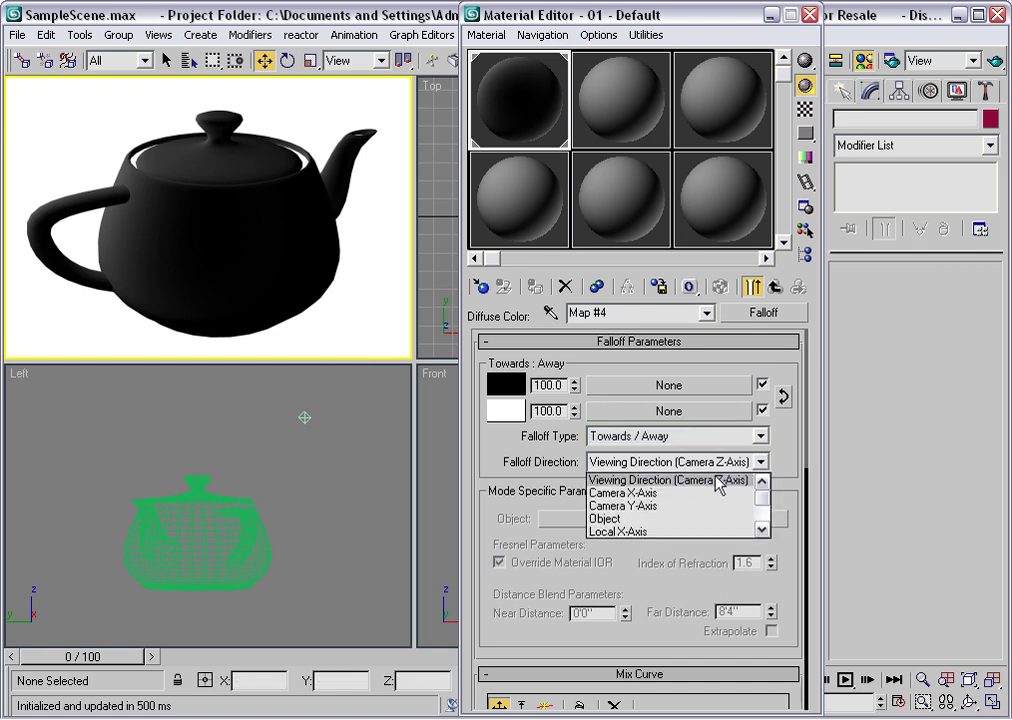
{"action": "left_click", "coordinate": [650, 492]}
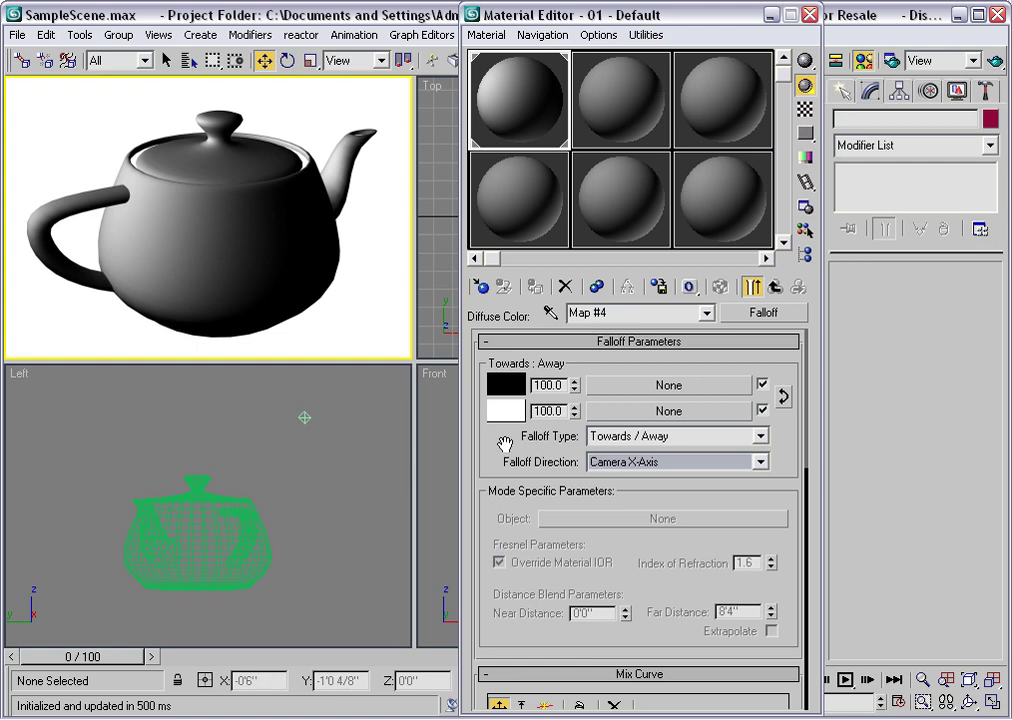
- Add two points near the middle of the mix curve and move them to 0 and 1 for an abrupt black-to-white split
{"action": "left_click_drag", "start_coordinate": [546, 643], "coordinate": [559, 471]}
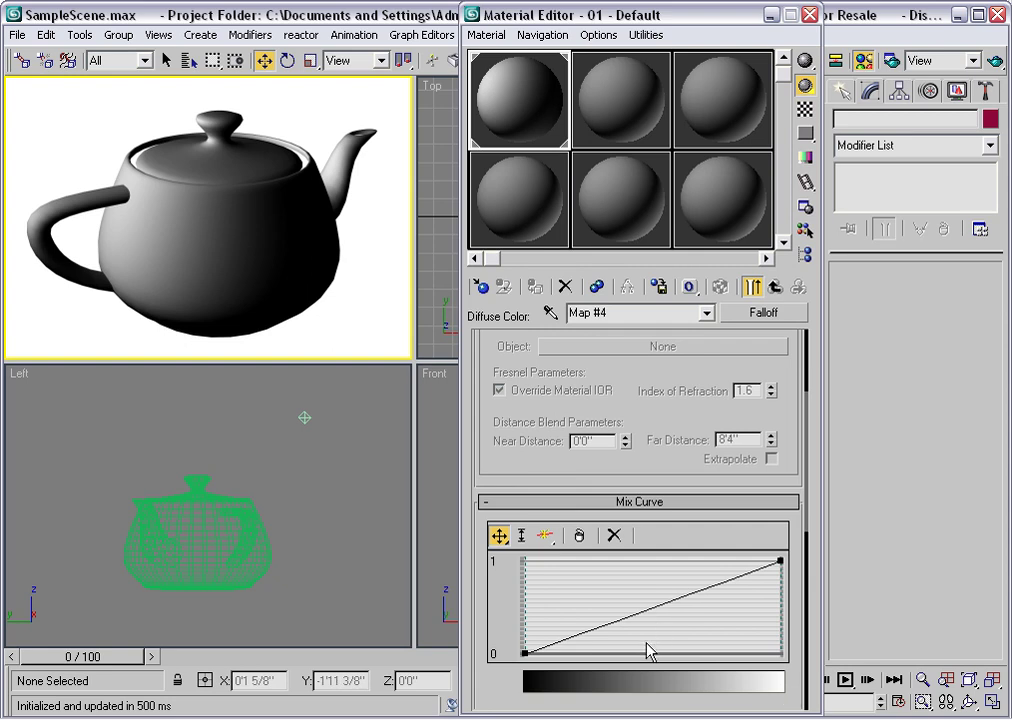
{"action": "left_click", "coordinate": [545, 537]}
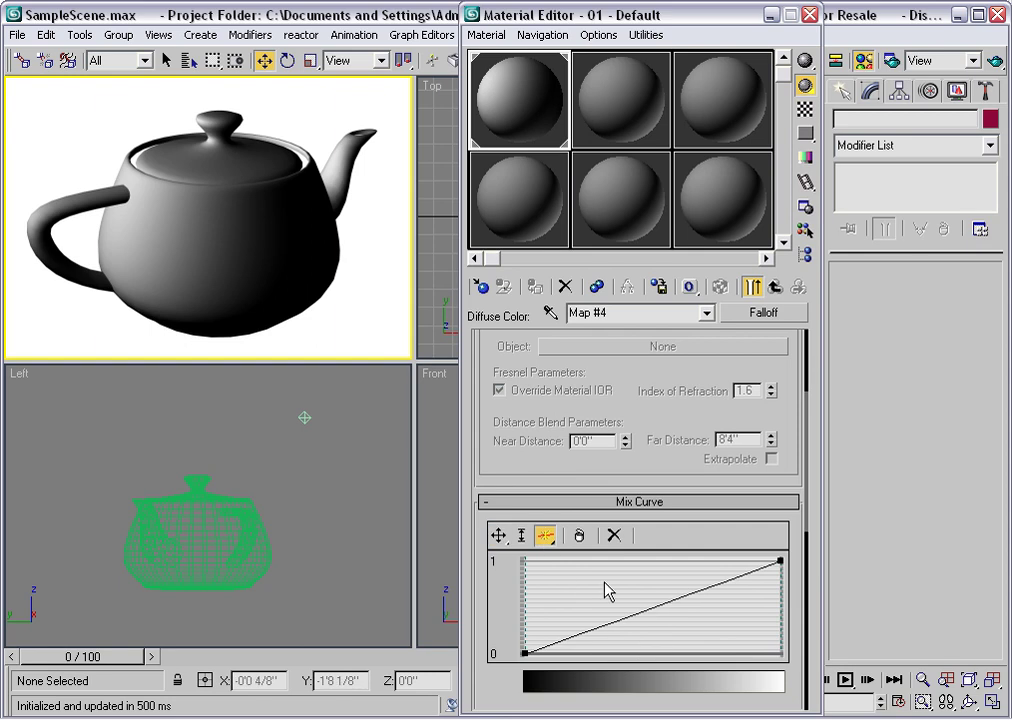
{"action": "left_click", "coordinate": [642, 611]}
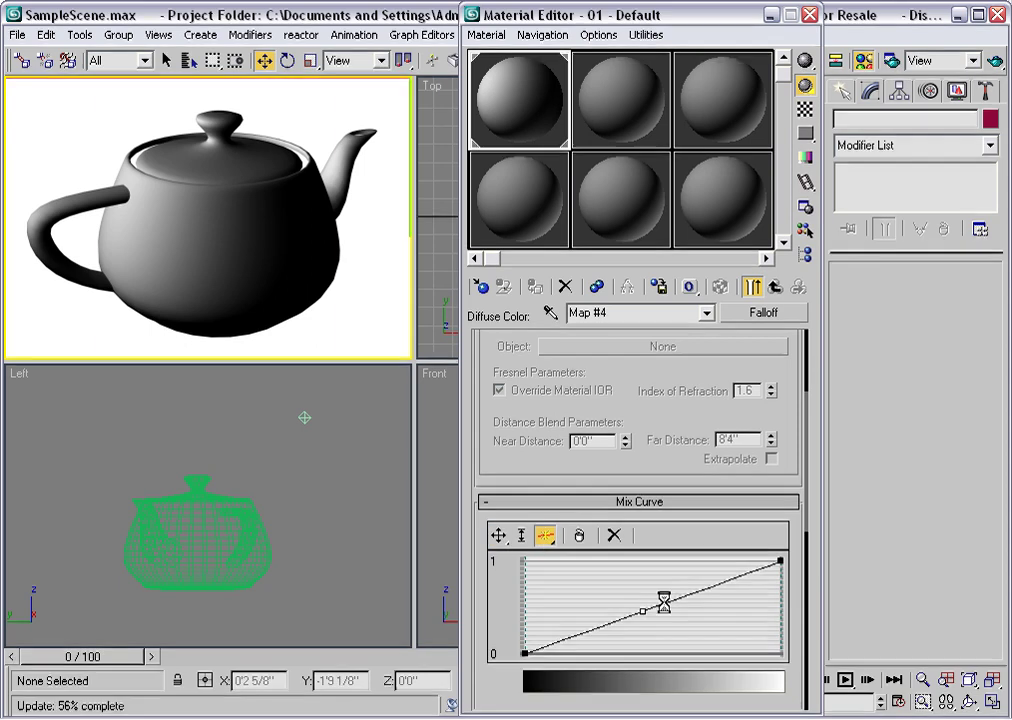
{"action": "left_click", "coordinate": [661, 604]}
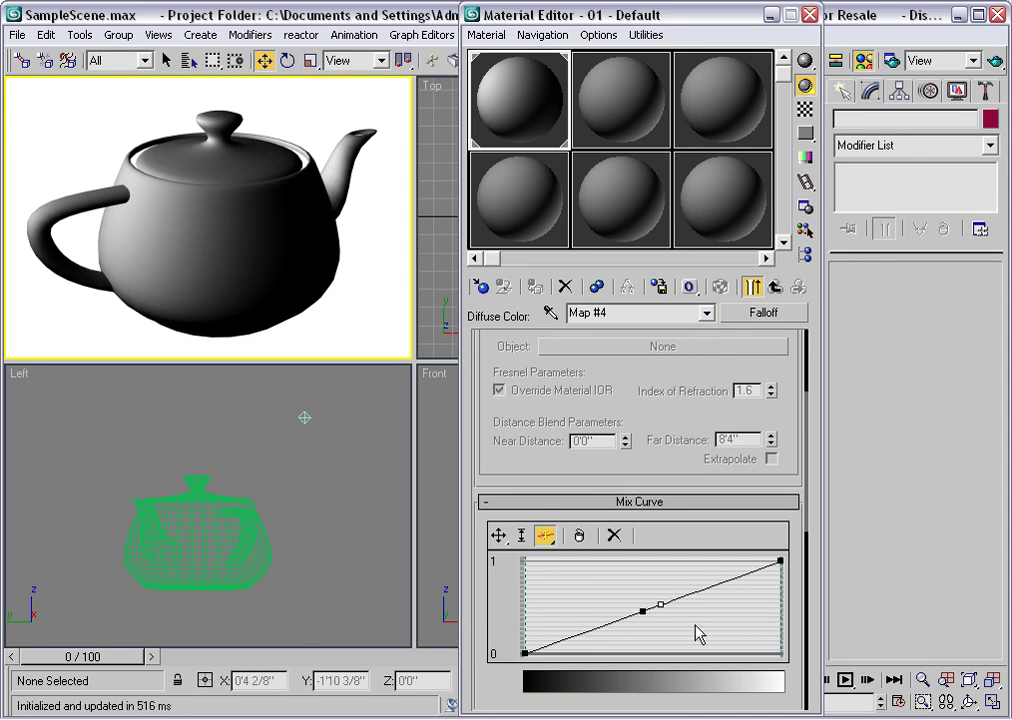
{"action": "left_click", "coordinate": [498, 537]}
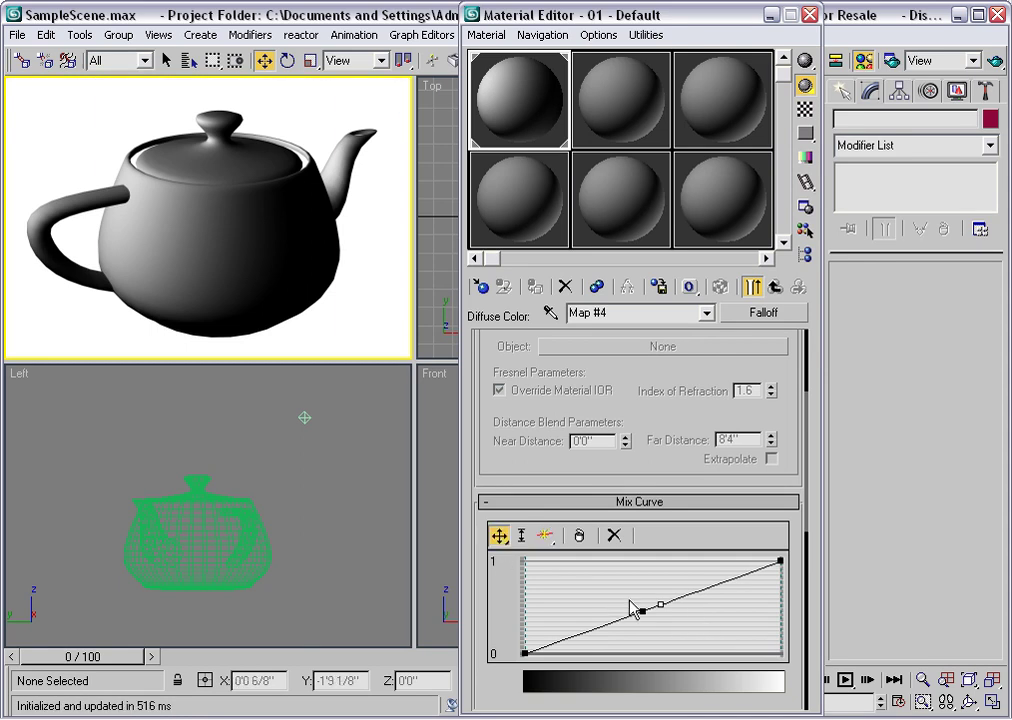
{"action": "left_click_drag", "start_coordinate": [642, 613], "coordinate": [658, 654]}
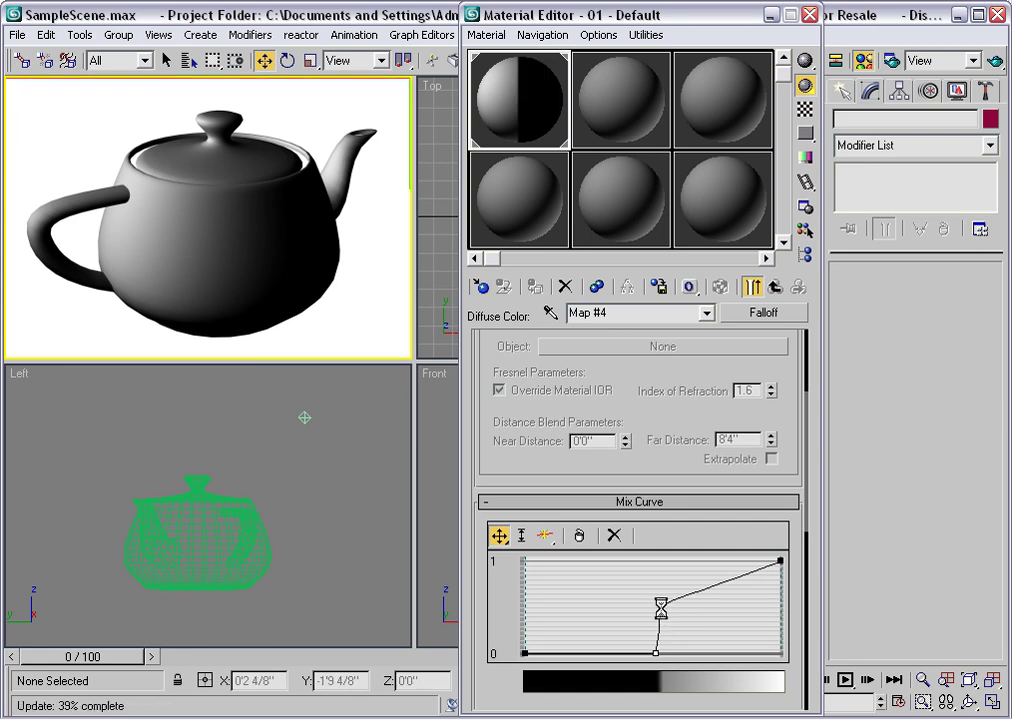
{"action": "left_click_drag", "start_coordinate": [661, 607], "coordinate": [655, 564]}
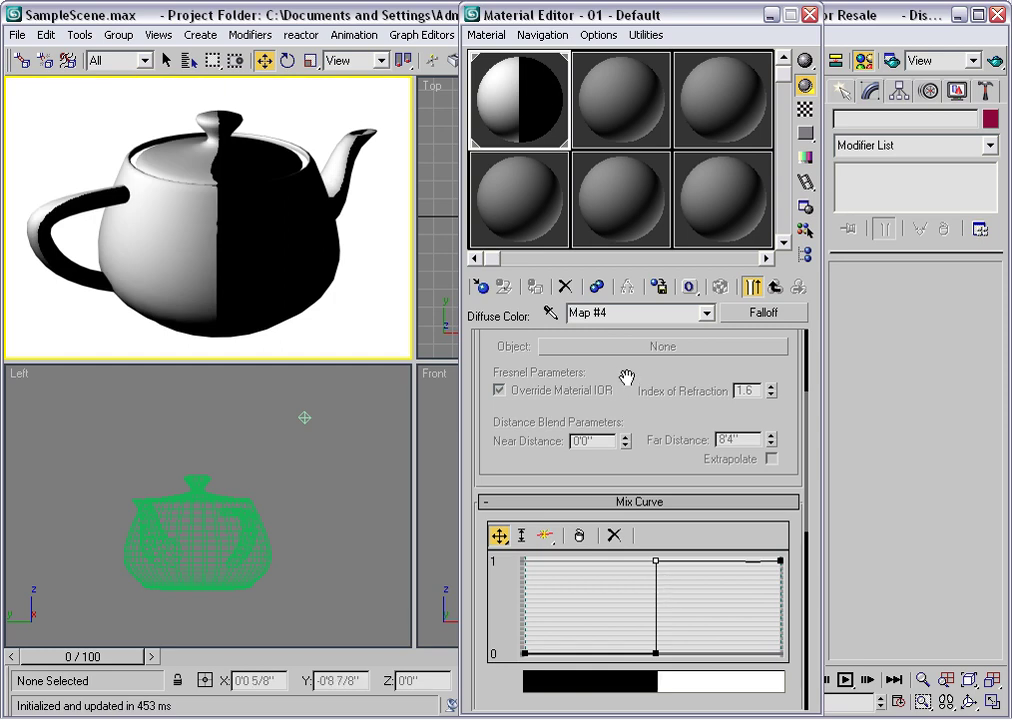
- Set the falloff direction to Camera Y-Axis
{"action": "left_click_drag", "start_coordinate": [626, 377], "coordinate": [624, 544]}
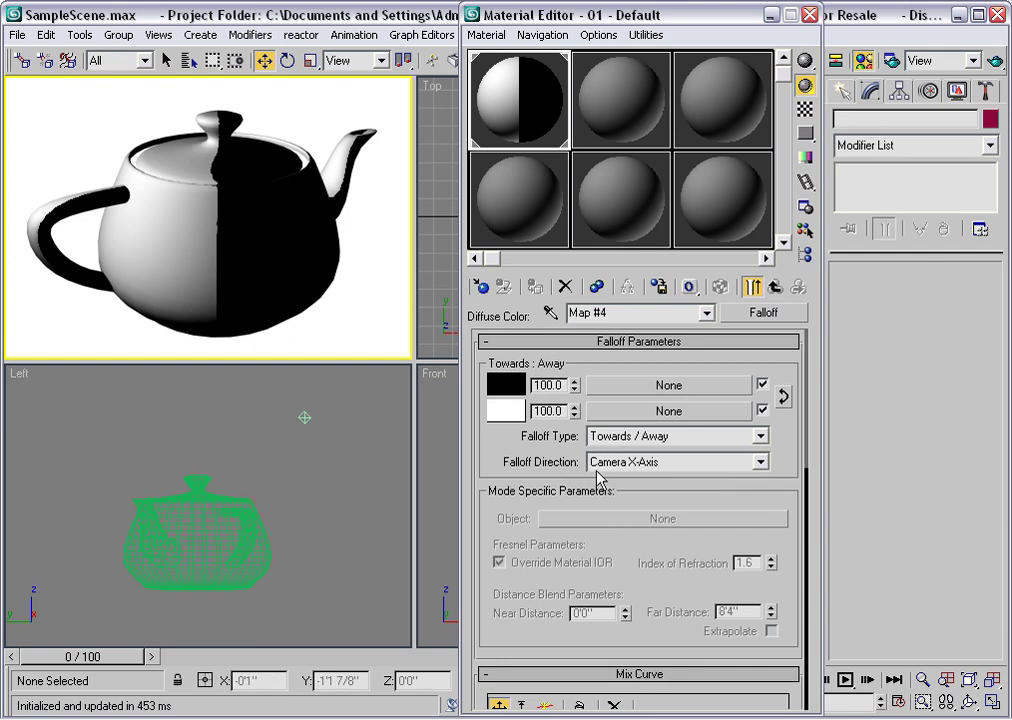
{"action": "left_click", "coordinate": [761, 462]}
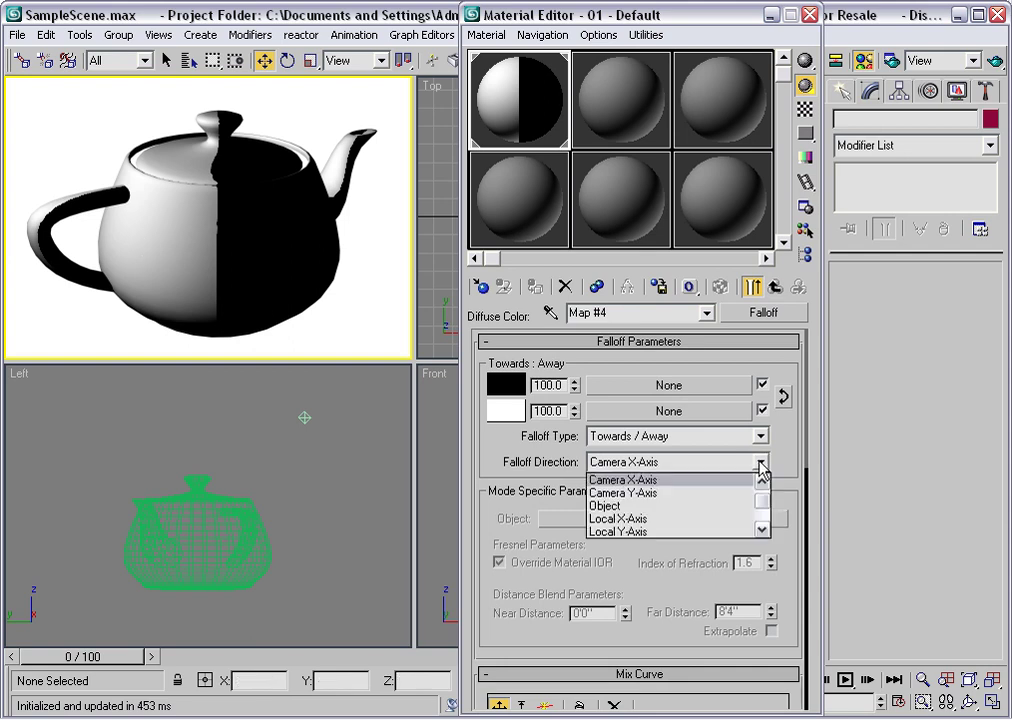
{"action": "left_click", "coordinate": [651, 494]}
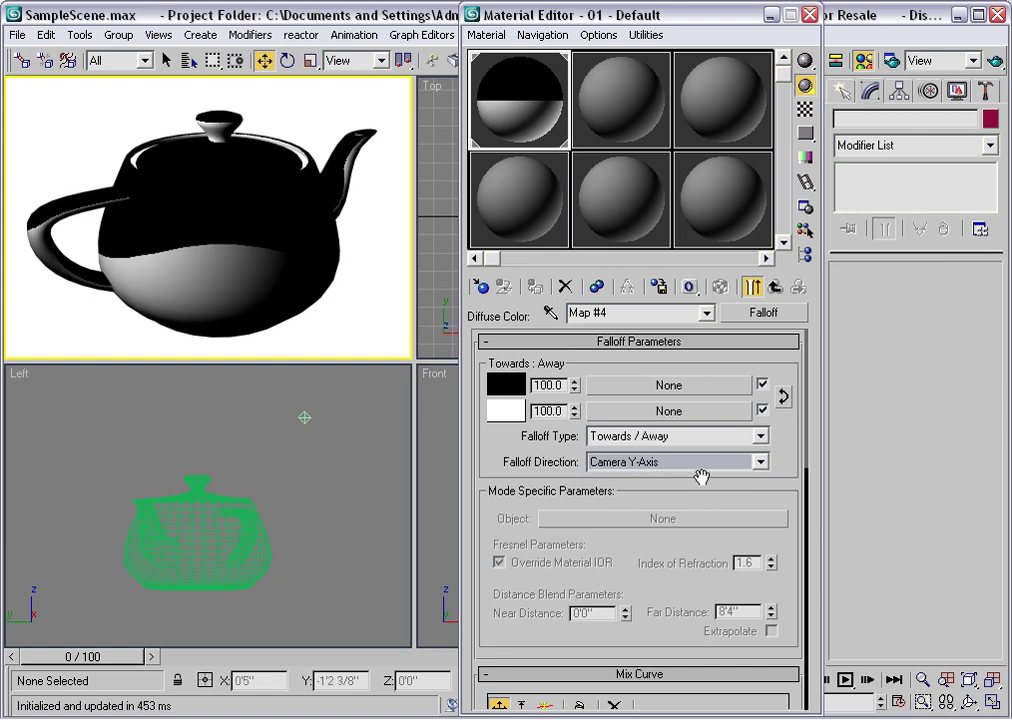
- Set the falloff direction to World X-Axis
{"action": "left_click", "coordinate": [761, 463]}
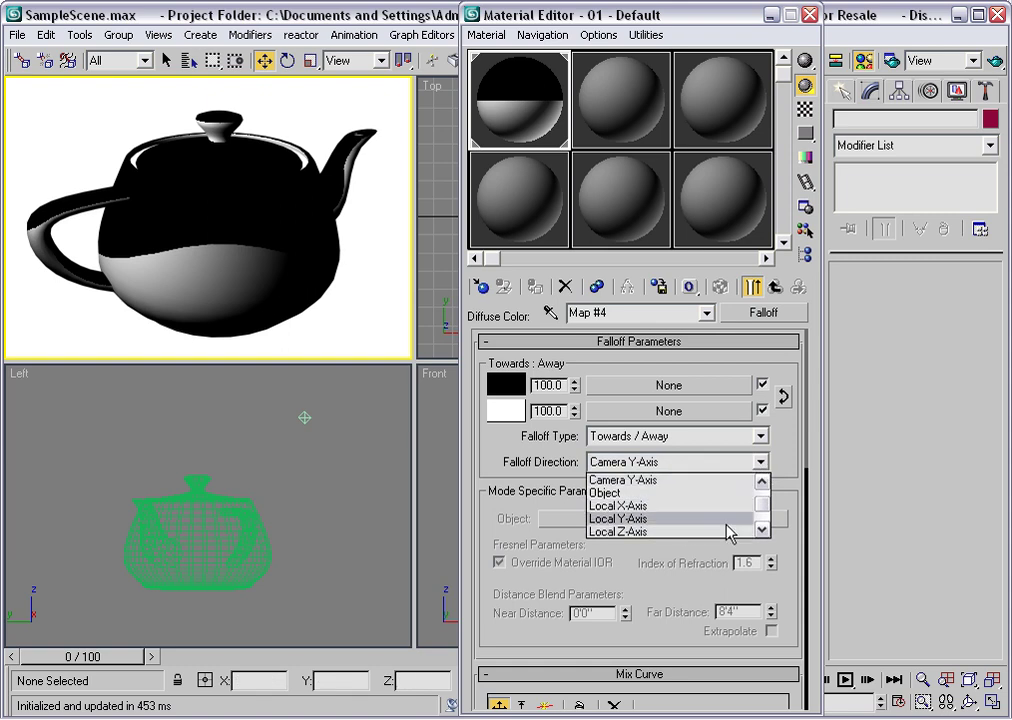
{"action": "left_click_drag", "start_coordinate": [761, 500], "coordinate": [758, 511]}
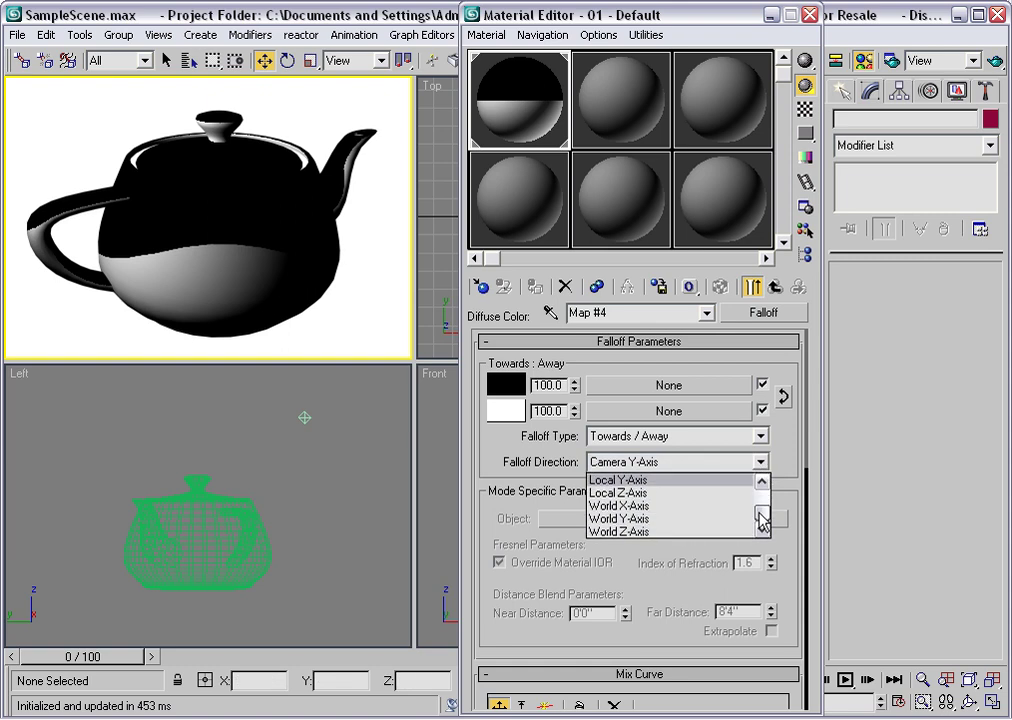
{"action": "left_click", "coordinate": [653, 506]}
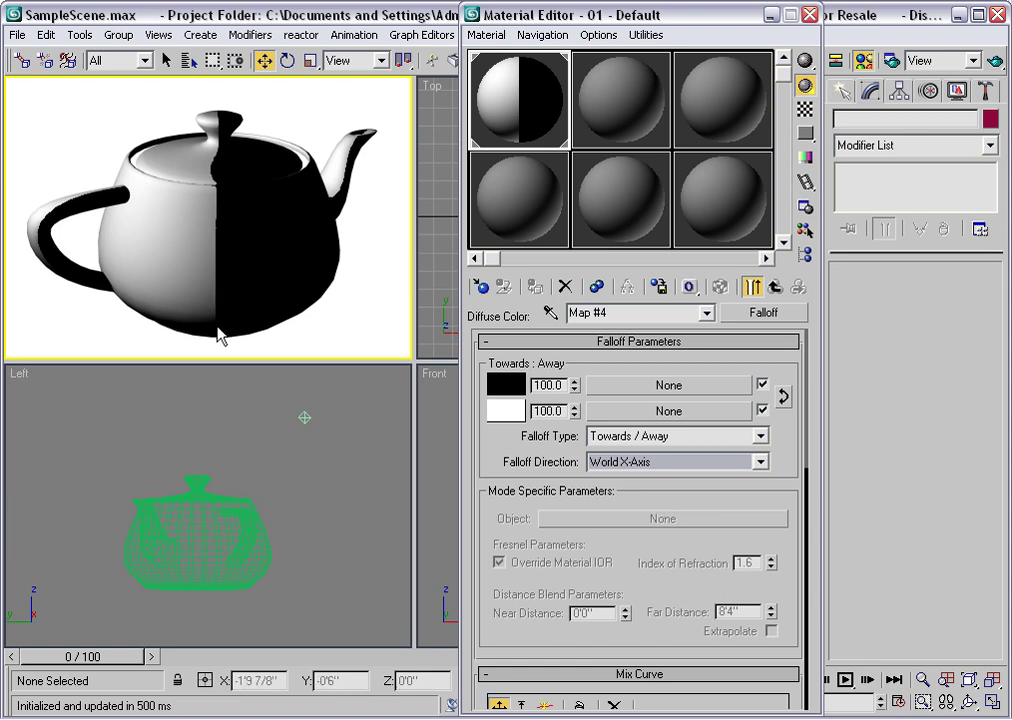
- Set the falloff direction to Local X-Axis and compare it with the teapot's orientation in the Top viewport
{"action": "left_click", "coordinate": [762, 462]}
{"action": "left_click", "coordinate": [763, 481]}
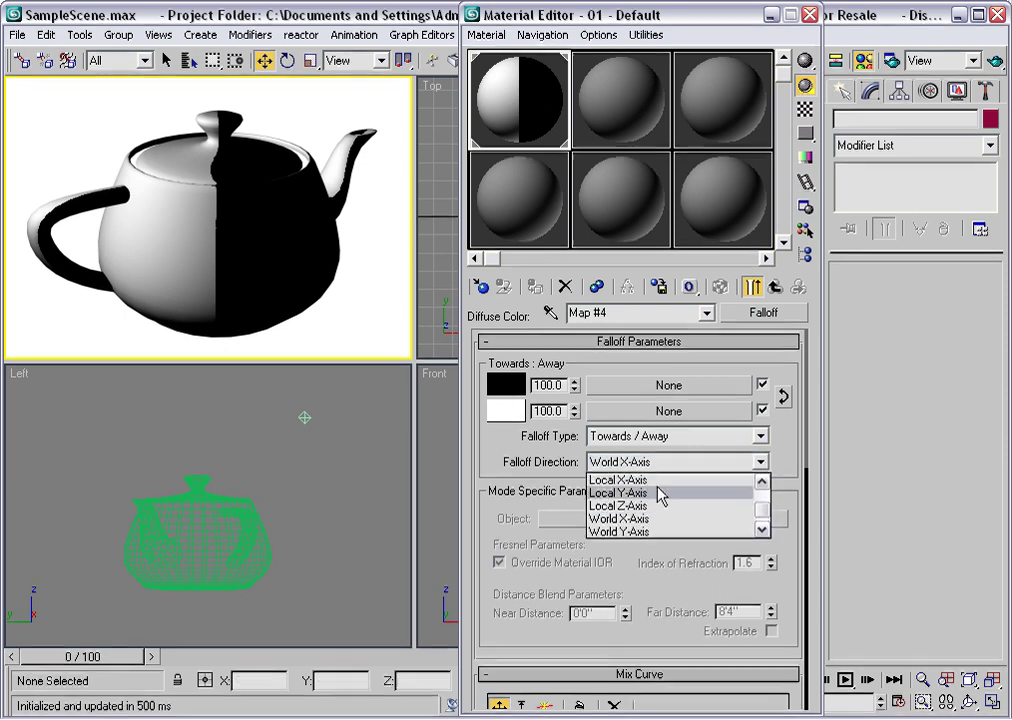
{"action": "left_click", "coordinate": [660, 481]}
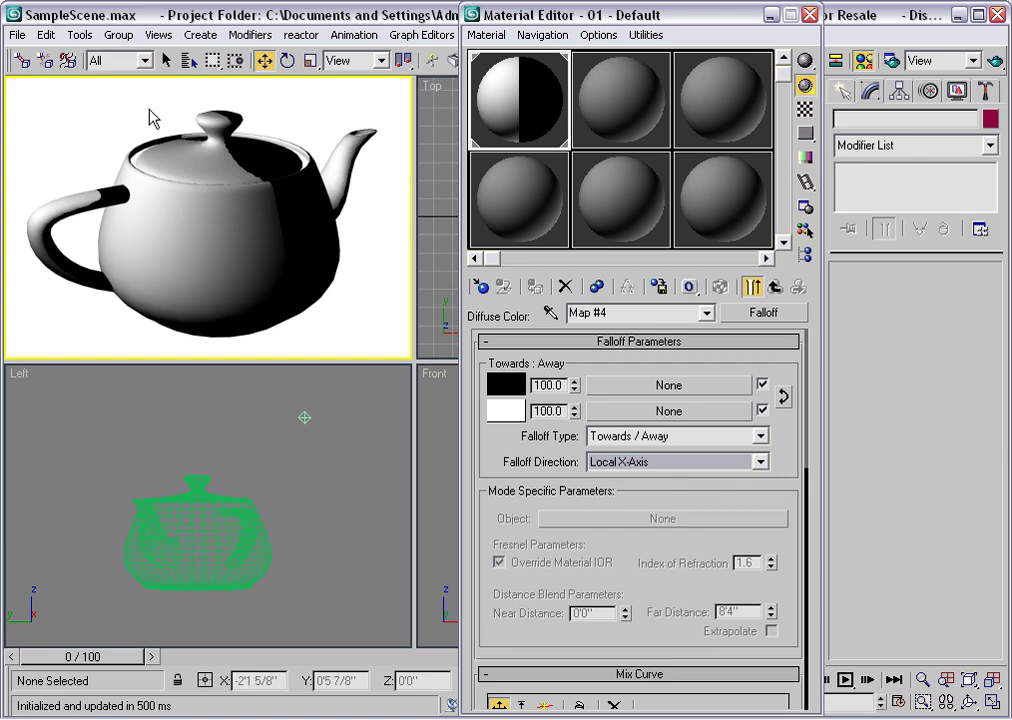
{"action": "left_click", "coordinate": [808, 14]}
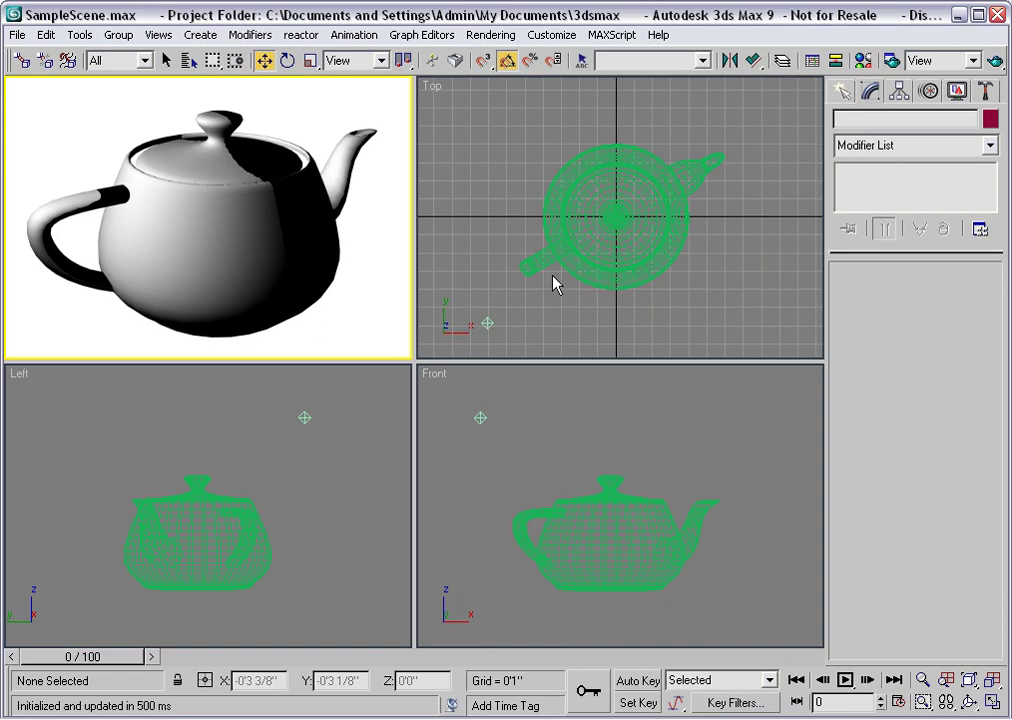
{"action": "left_click", "coordinate": [863, 61]}
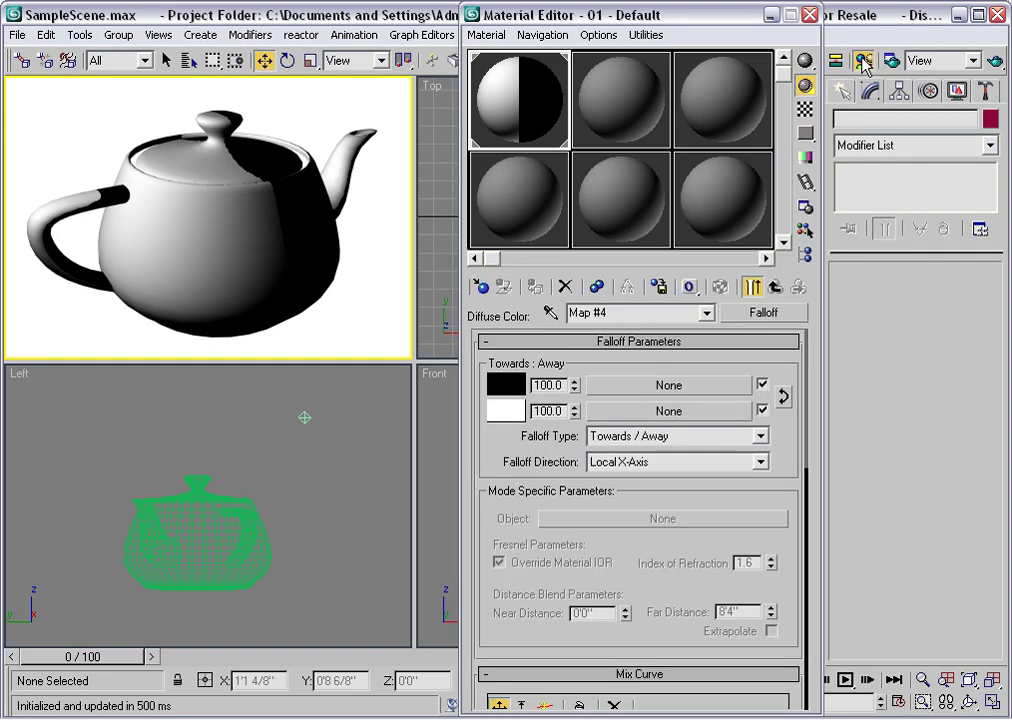
- Set the falloff direction to Object
{"action": "left_click", "coordinate": [761, 462]}
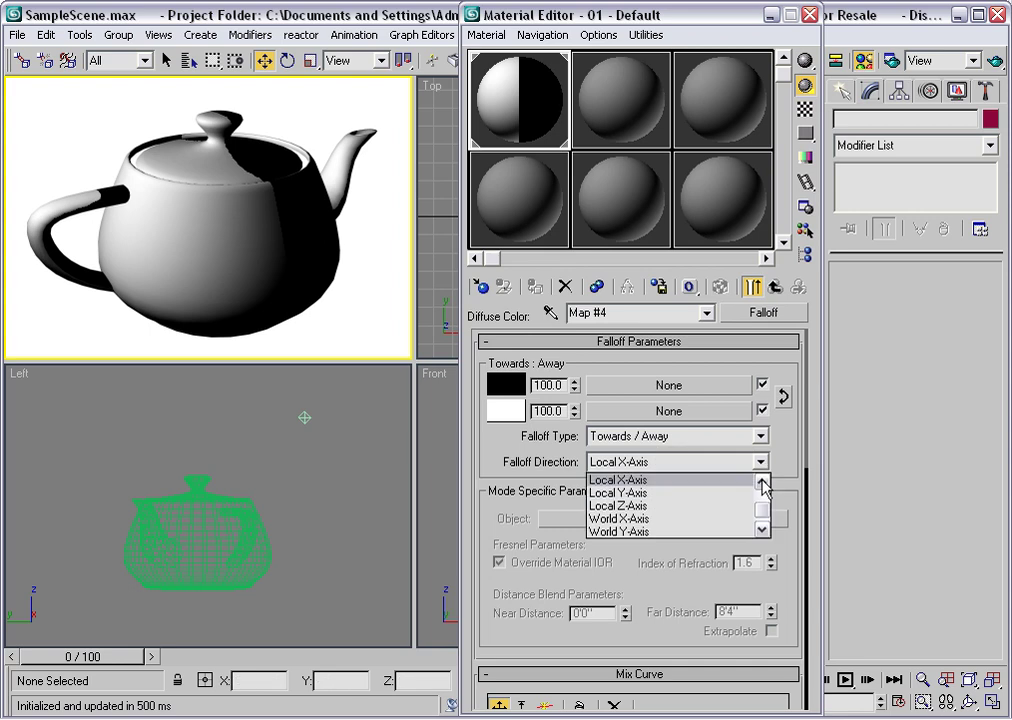
{"action": "left_click", "coordinate": [763, 484]}
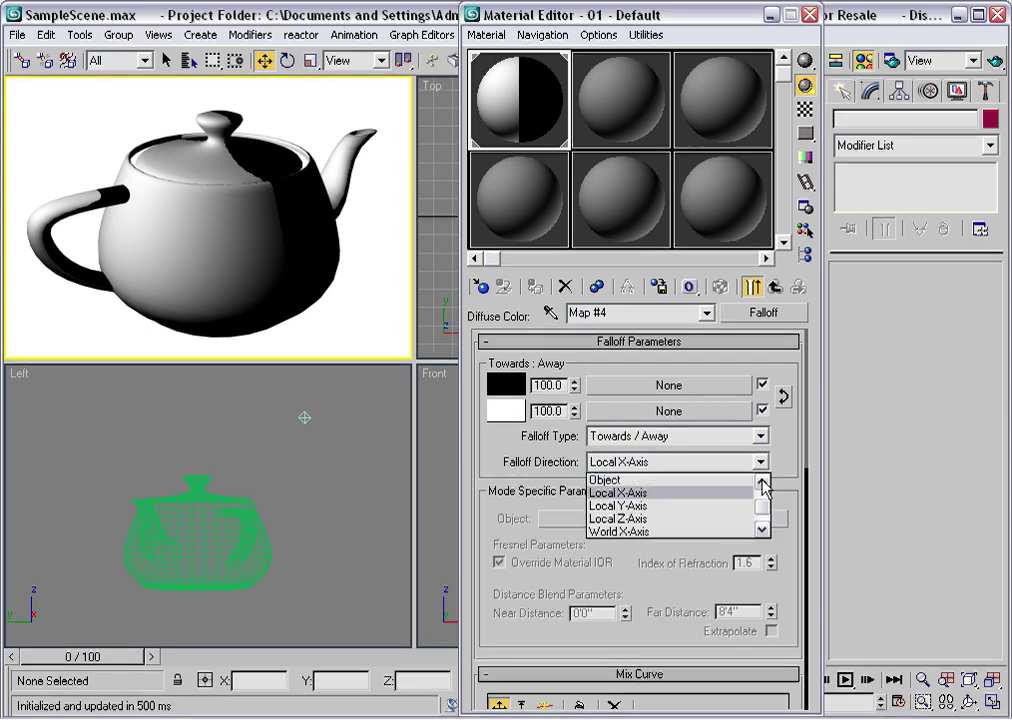
{"action": "left_click", "coordinate": [763, 484]}
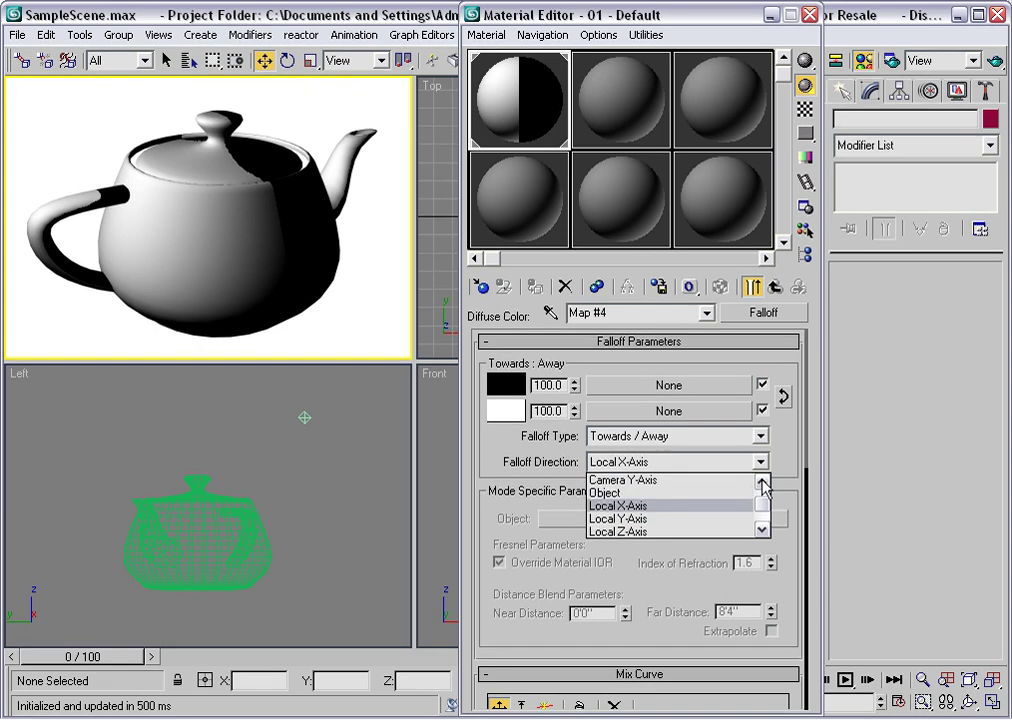
{"action": "left_click", "coordinate": [622, 493]}
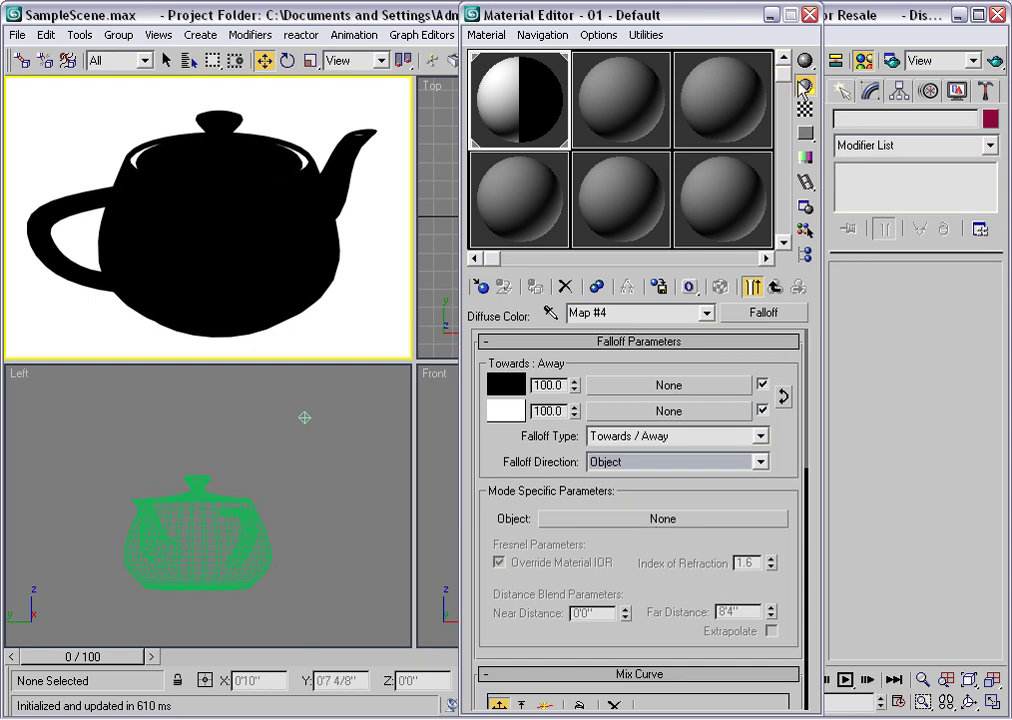
- Create a small Dummy helper in the Top viewport in front of the teapot, at about X -2 2/8 and Y -6 4/8 inches
{"action": "left_click", "coordinate": [810, 15]}
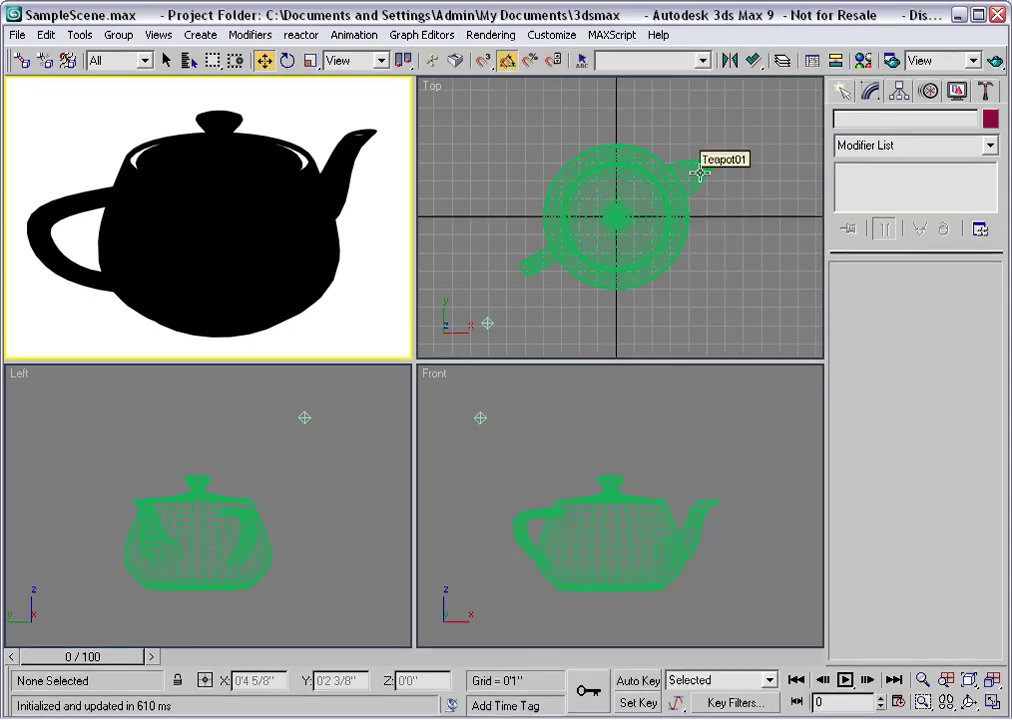
{"action": "left_click", "coordinate": [843, 92]}
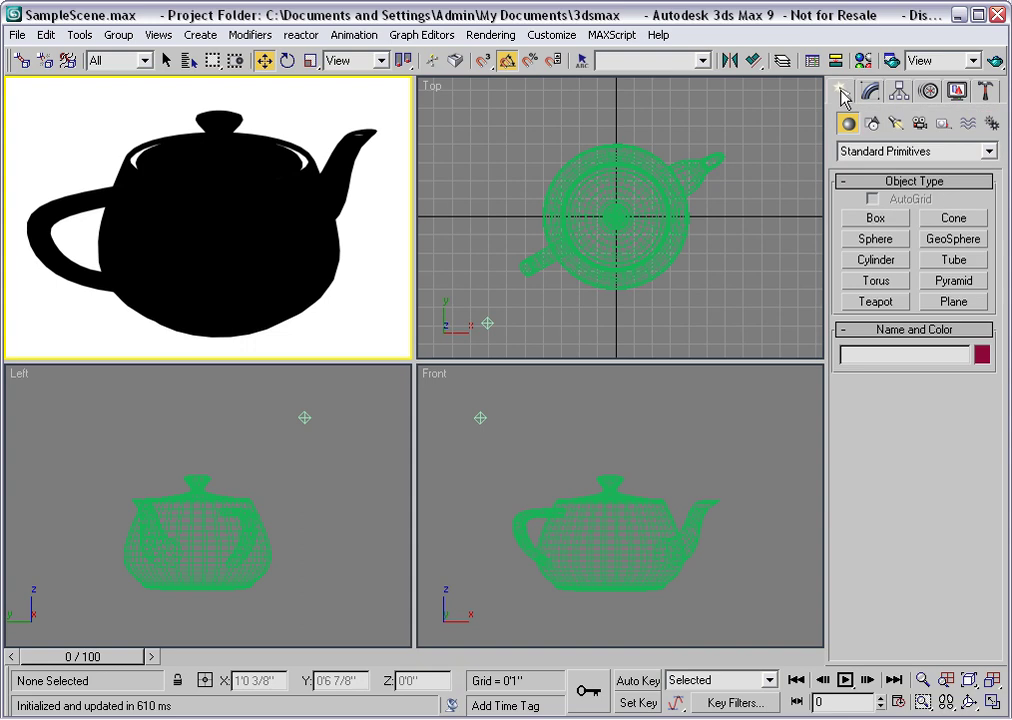
{"action": "left_click", "coordinate": [943, 124]}
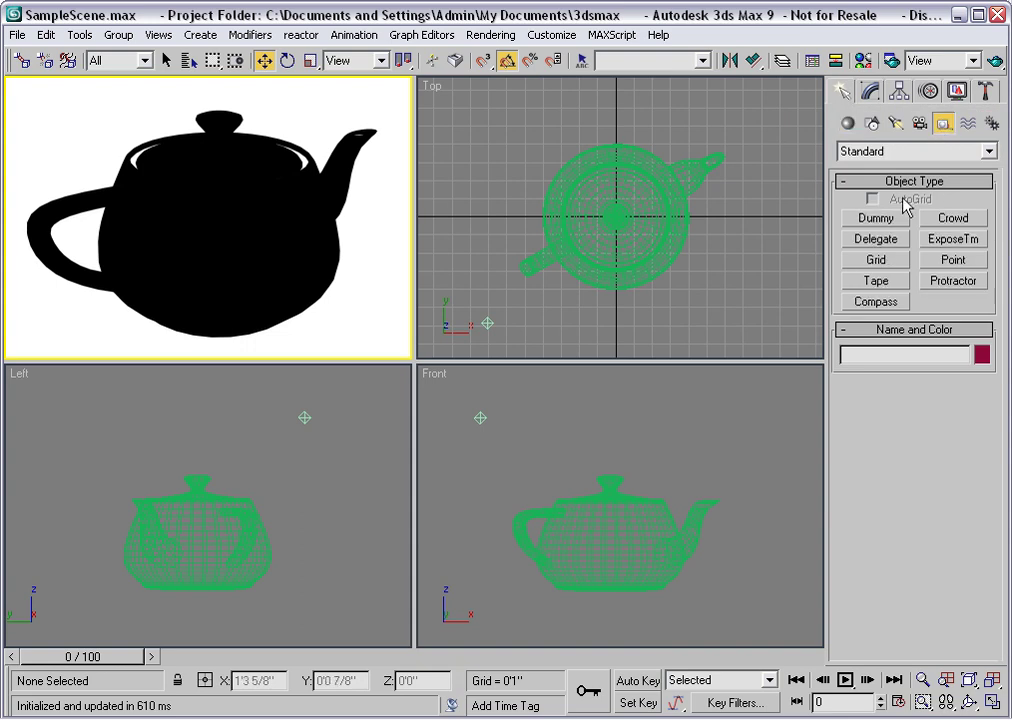
{"action": "left_click", "coordinate": [876, 218]}
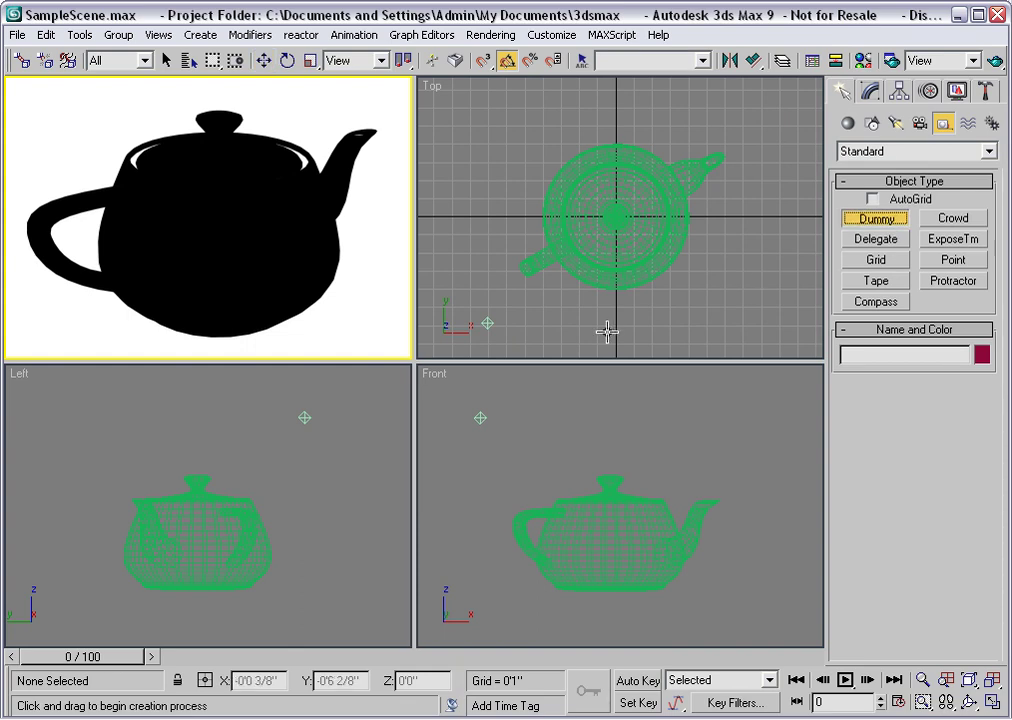
{"action": "left_click_drag", "start_coordinate": [573, 336], "coordinate": [590, 347]}
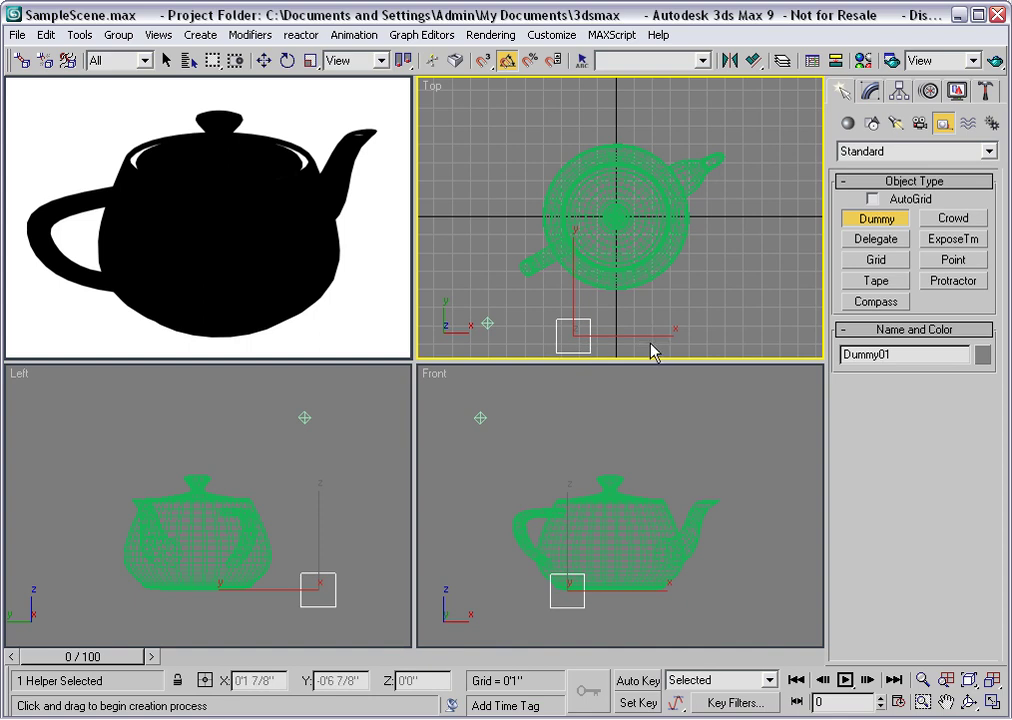
- Assign the dummy helper as the Falloff map's direction object
{"action": "left_click", "coordinate": [862, 62]}
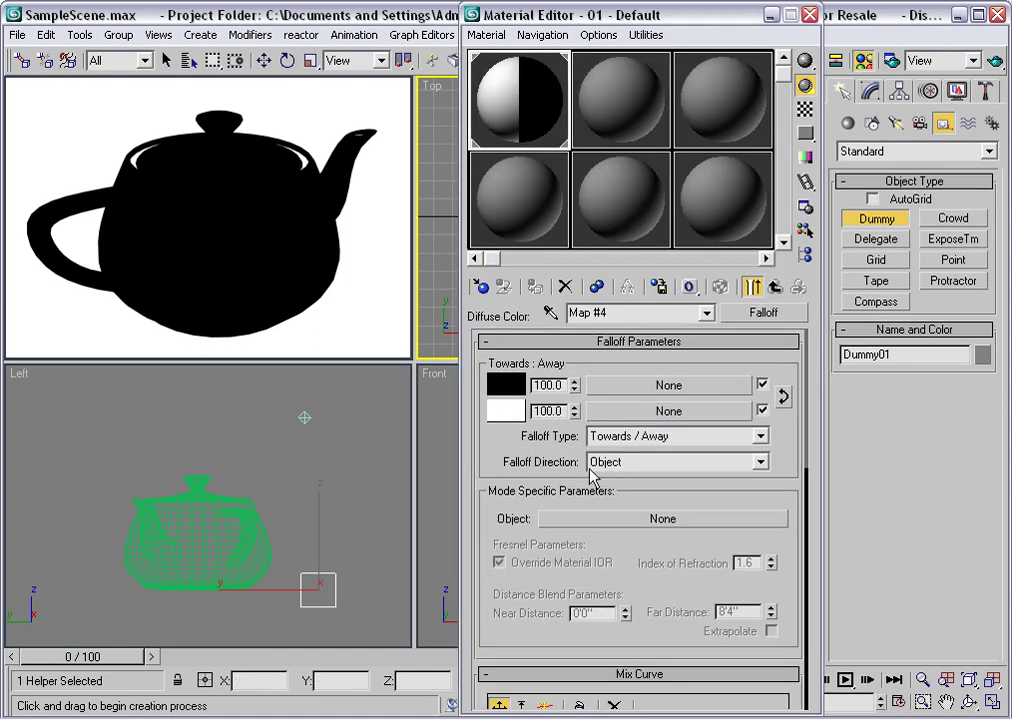
{"action": "left_click", "coordinate": [611, 520]}
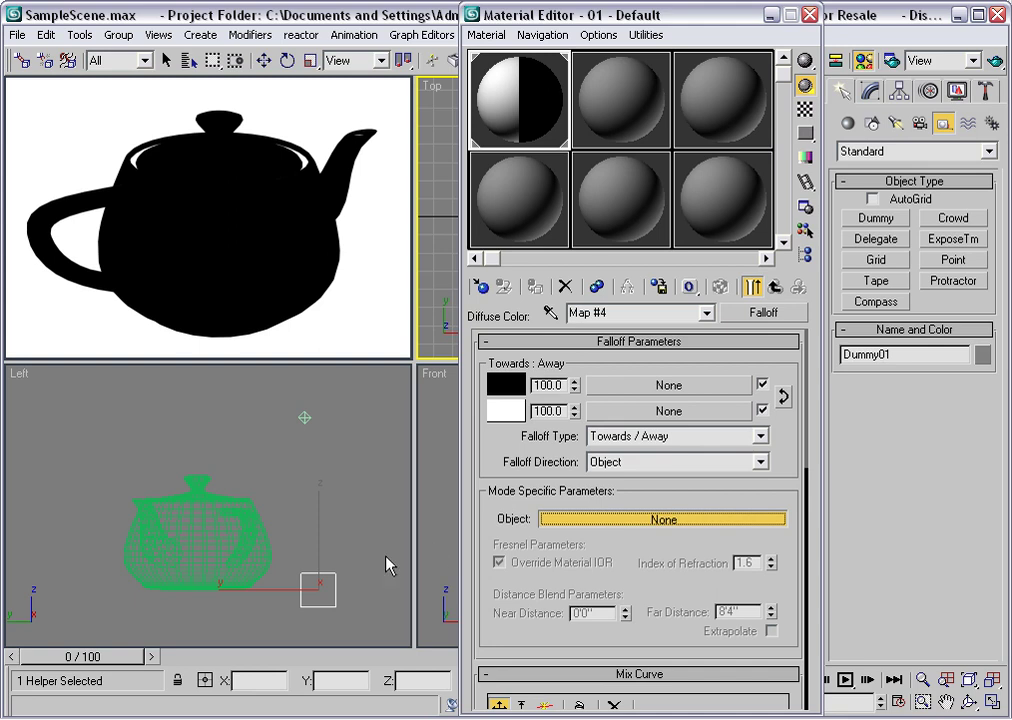
{"action": "left_click", "coordinate": [341, 592]}
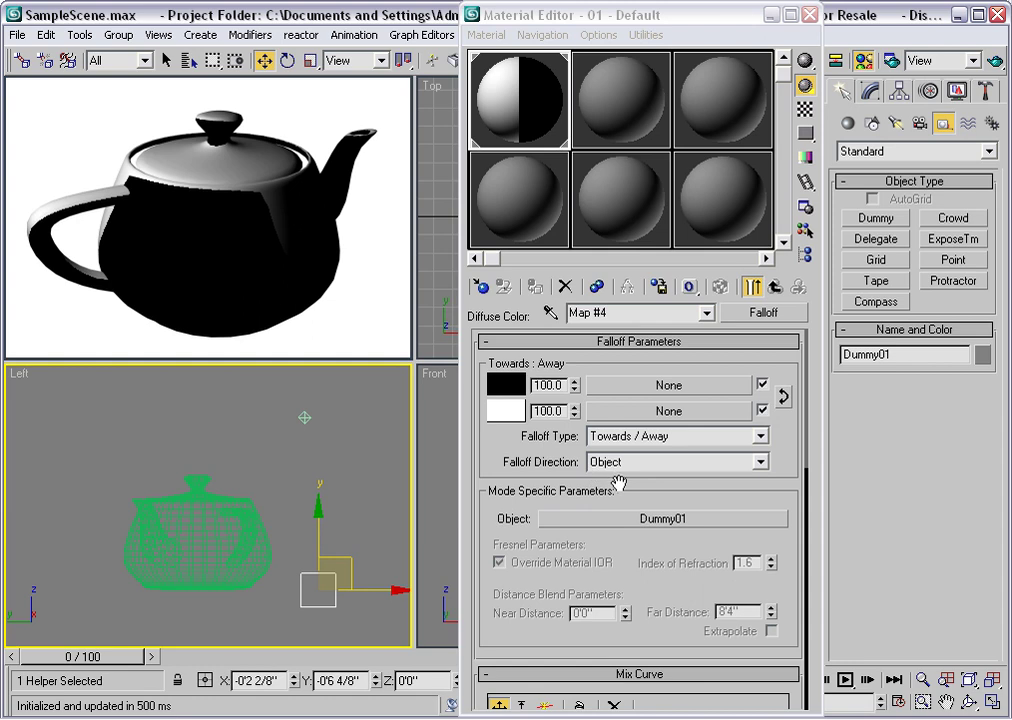
- Move the dummy to the teapot's handle side, about X -7 6/8 and Y -1 4/8 inches, and raise it to about Z 7 7/8 inches
{"action": "left_click", "coordinate": [818, 22]}
{"action": "left_click", "coordinate": [571, 329]}
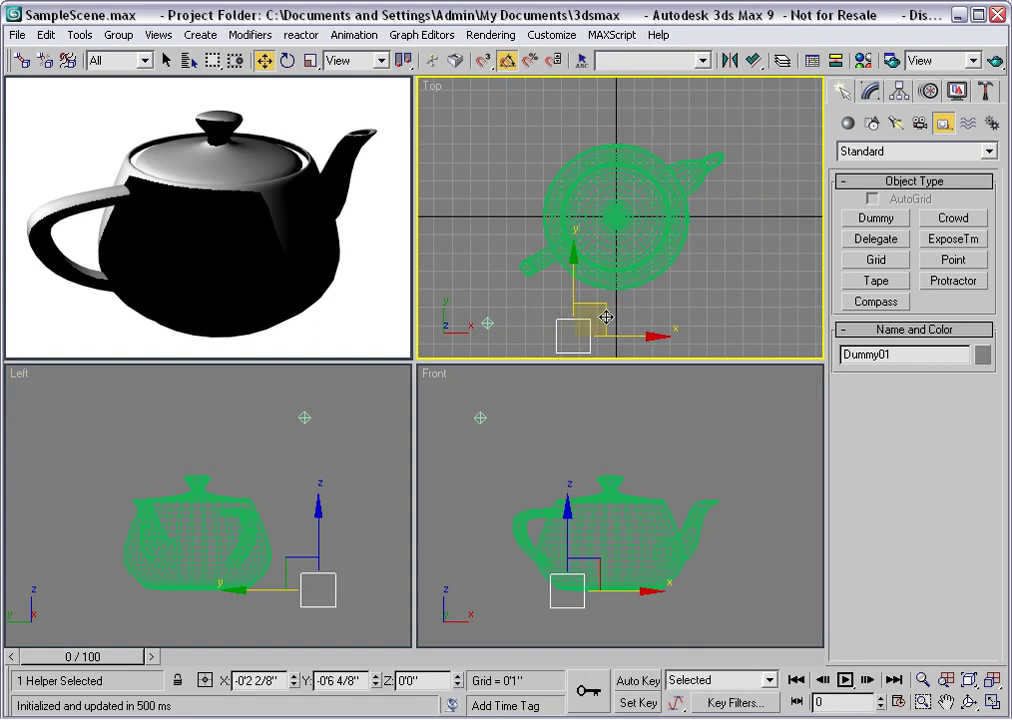
{"action": "left_click_drag", "start_coordinate": [605, 314], "coordinate": [506, 223]}
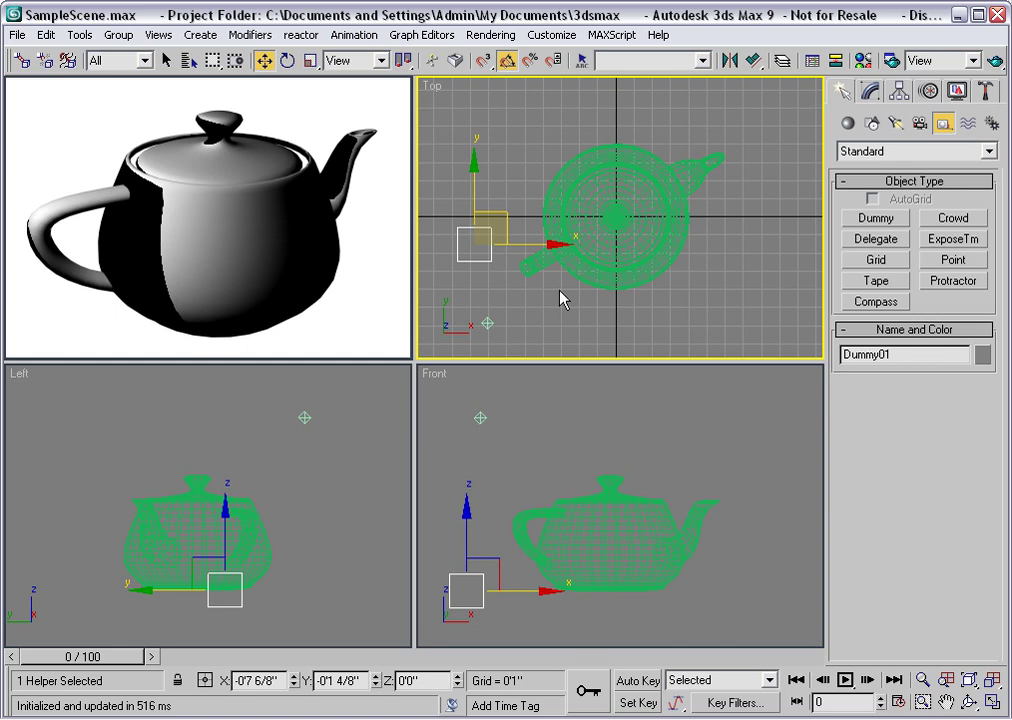
{"action": "right_click", "coordinate": [549, 431]}
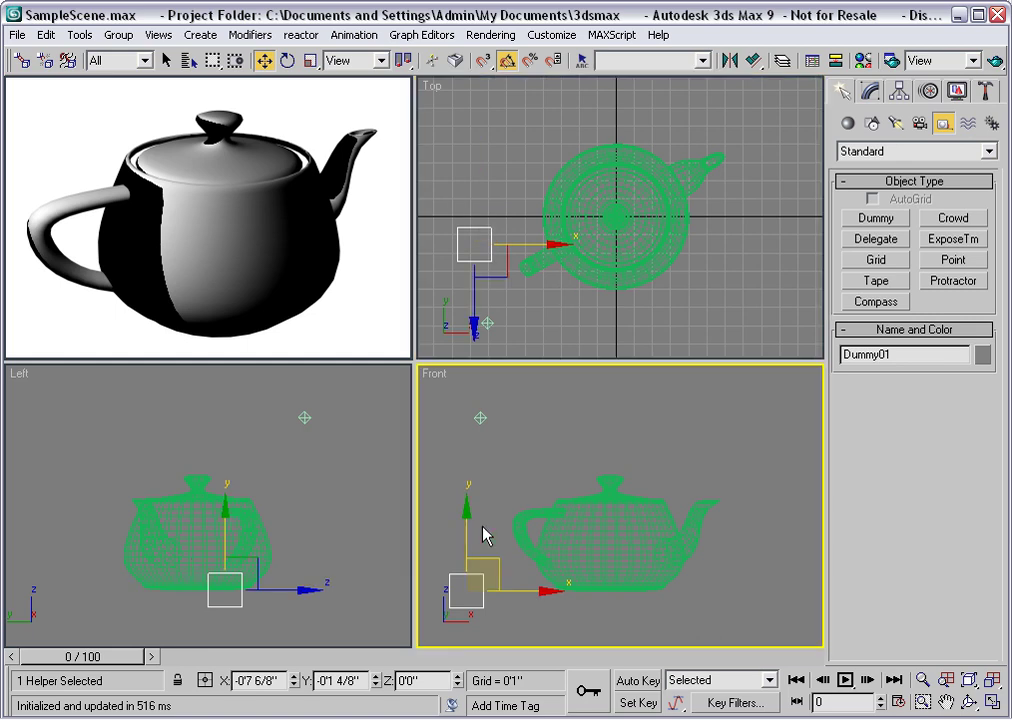
{"action": "left_click_drag", "start_coordinate": [465, 538], "coordinate": [477, 408]}
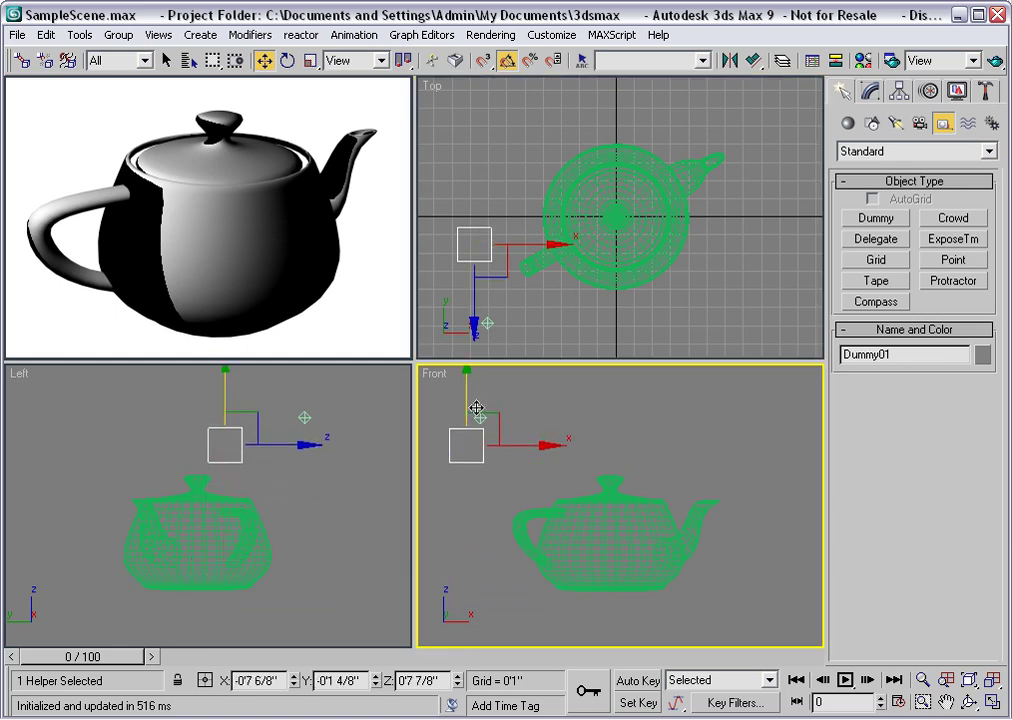